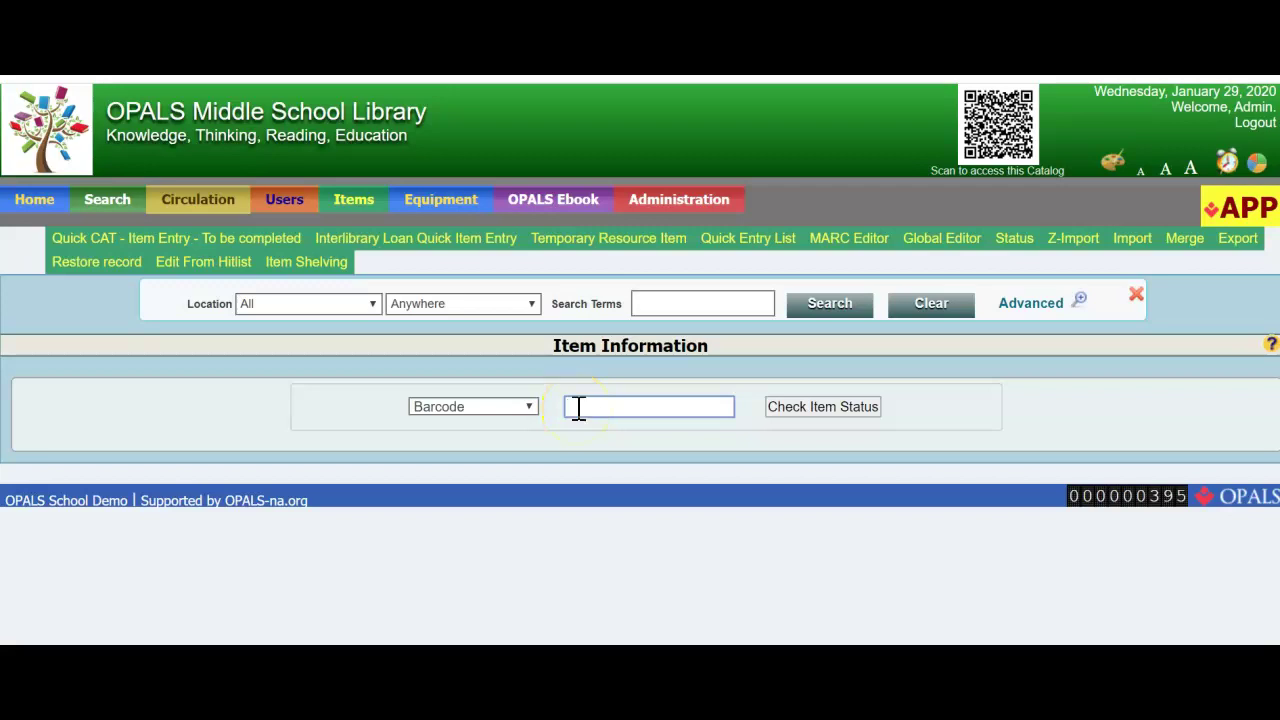
pyautogui.rightClick(578, 408)
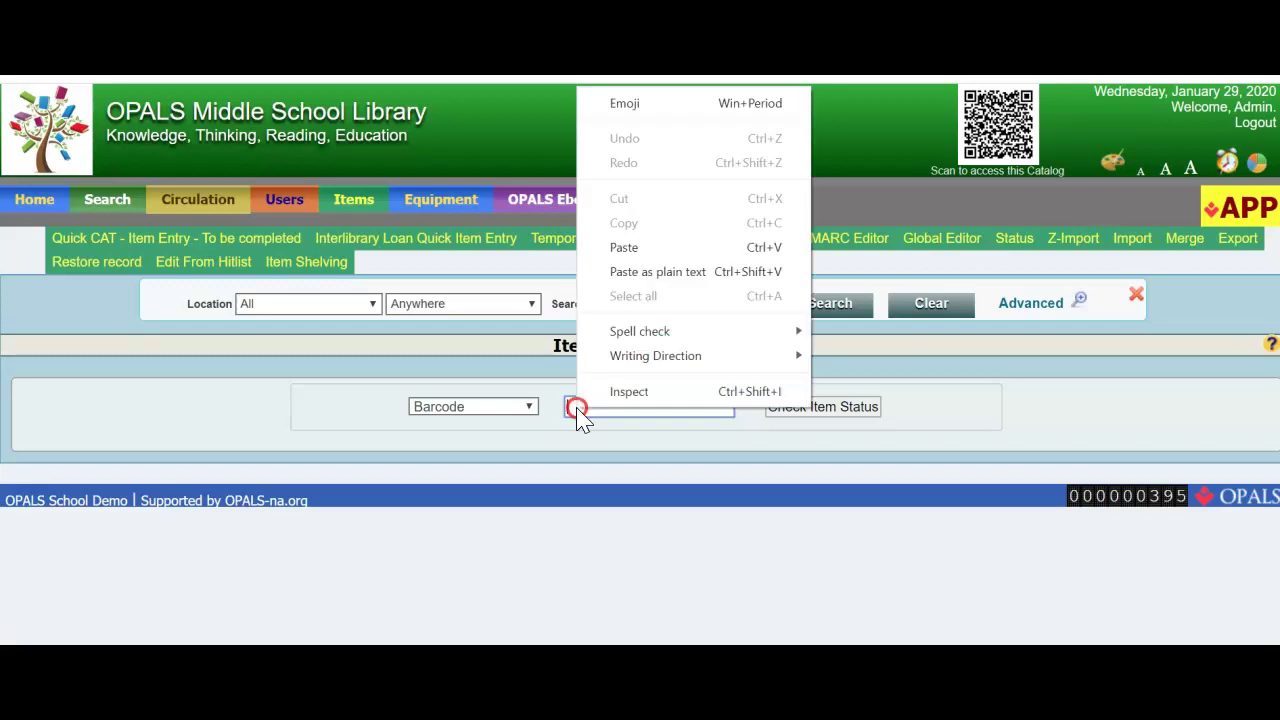
pyautogui.click(617, 252)
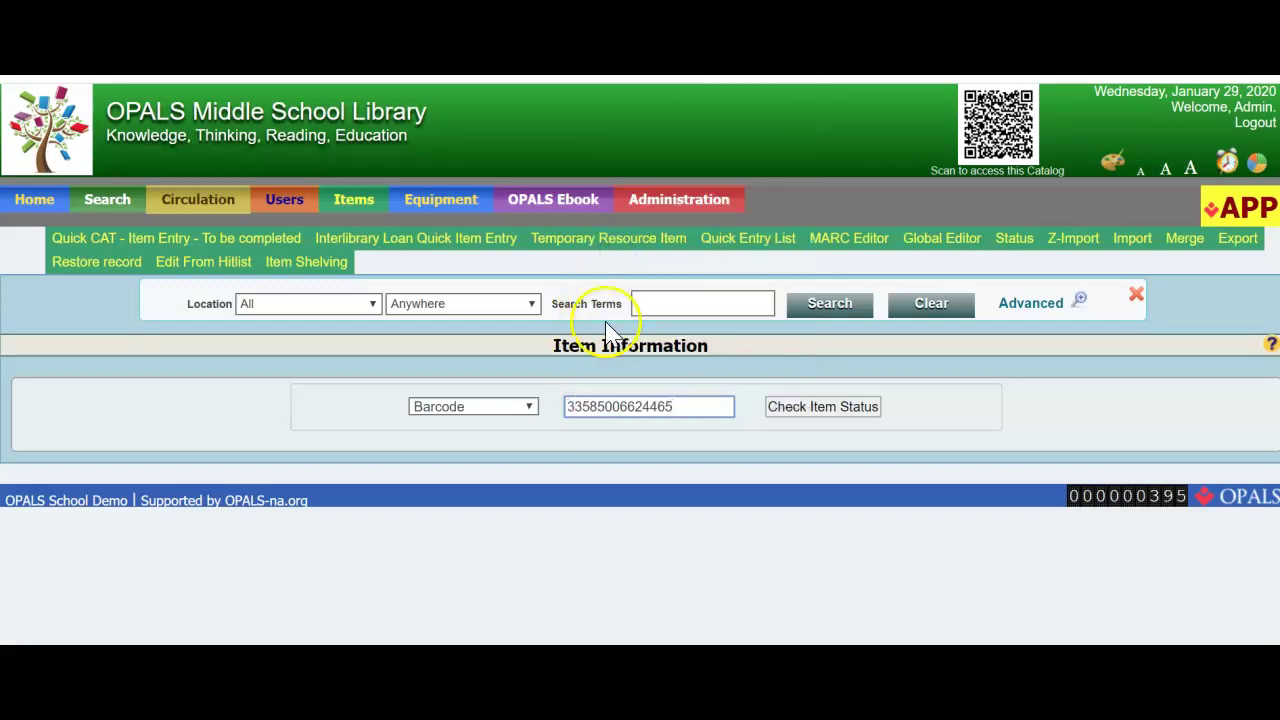
pyautogui.click(789, 407)
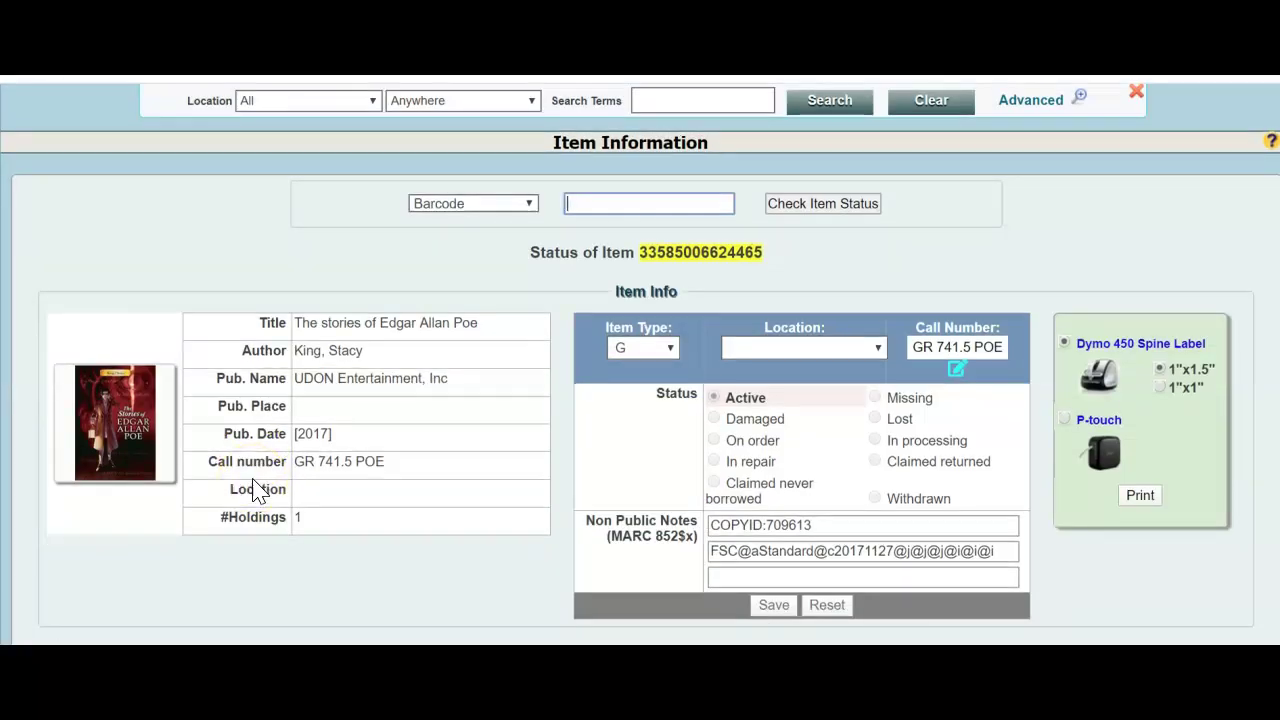
pyautogui.scroll(-2, 429, 434)
pyautogui.scroll(-1, 430, 440)
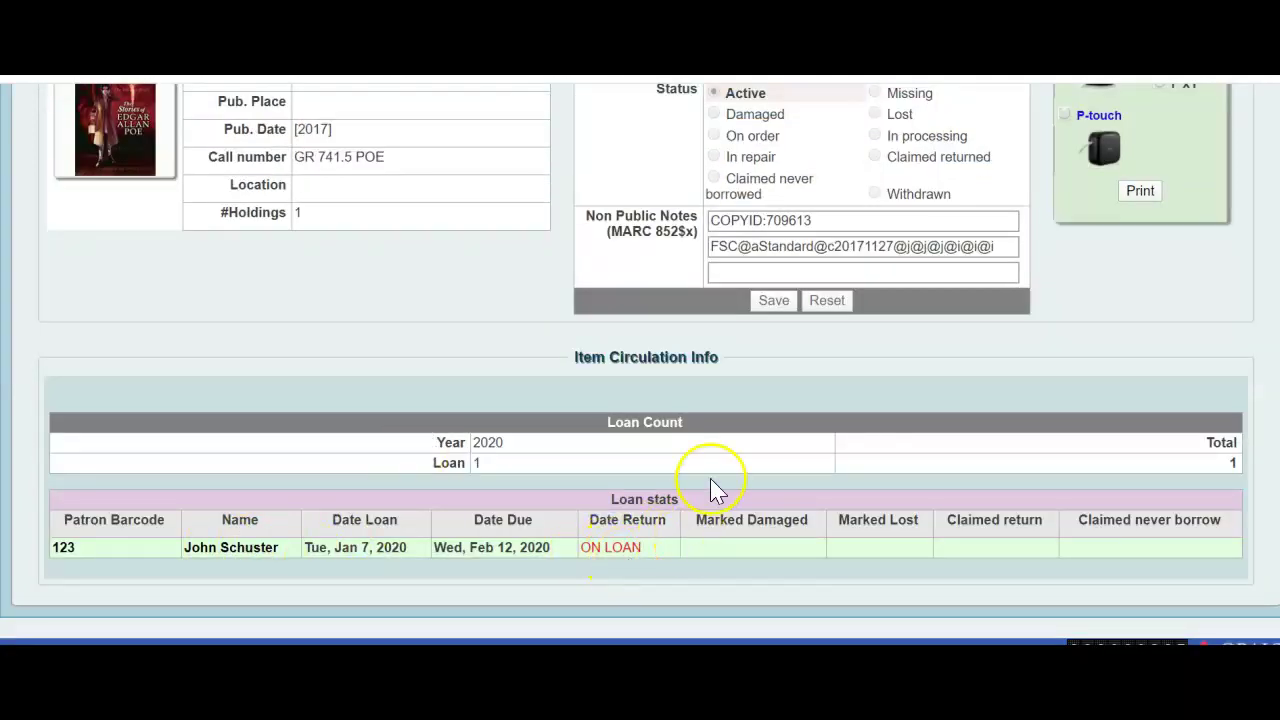
# Review the Item Circulation Info stats showing the book currently on loan
pyautogui.scroll(1, 714, 491)
pyautogui.click(713, 220)
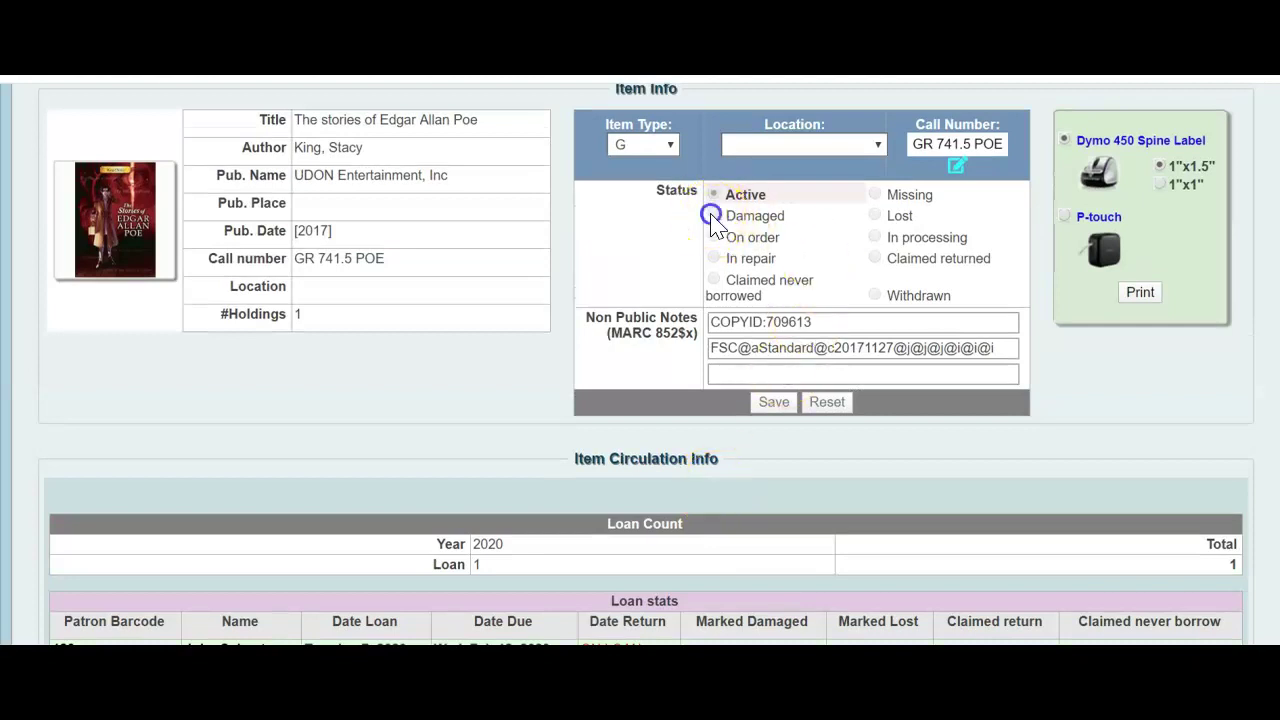
pyautogui.click(714, 237)
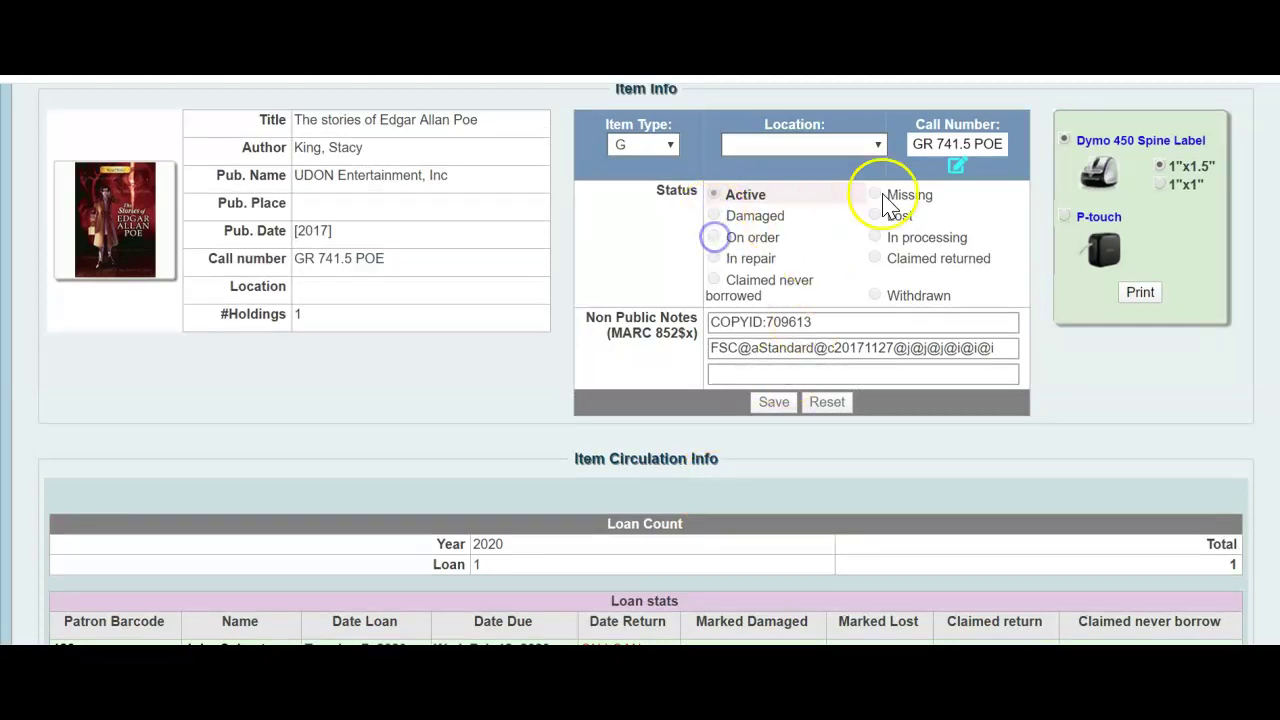
pyautogui.click(883, 194)
pyautogui.click(880, 238)
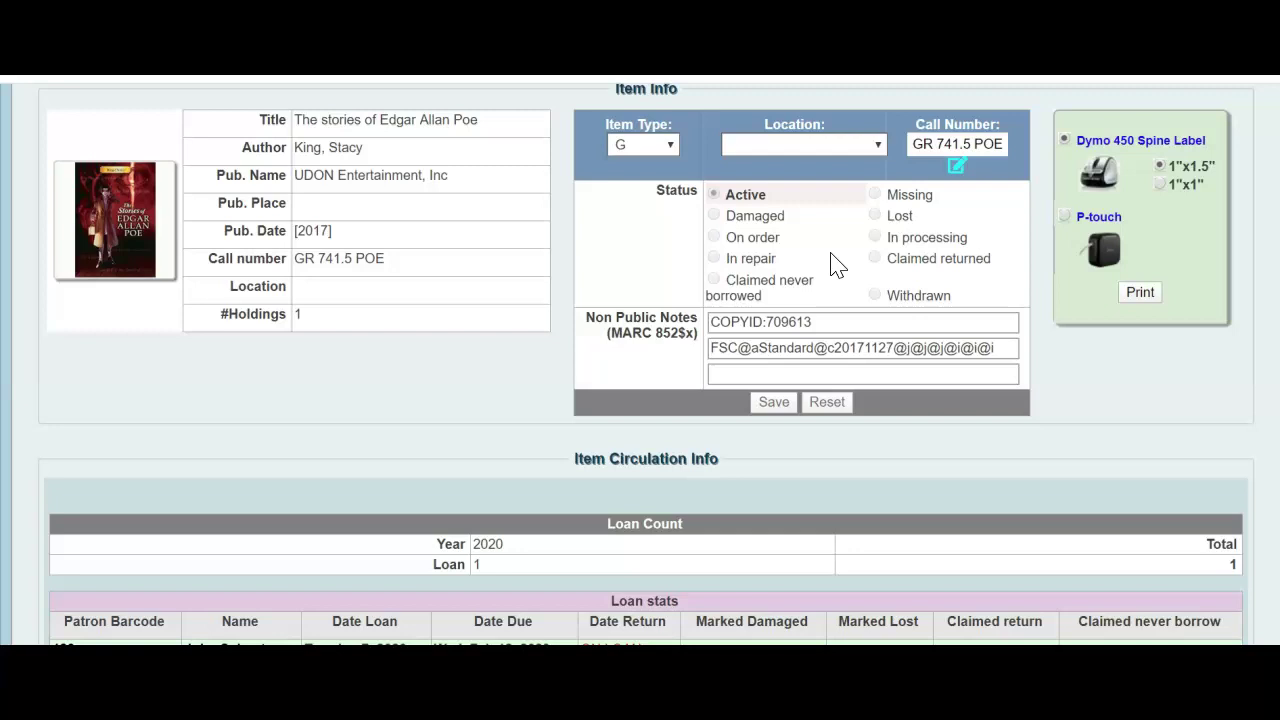
pyautogui.scroll(-1, 833, 262)
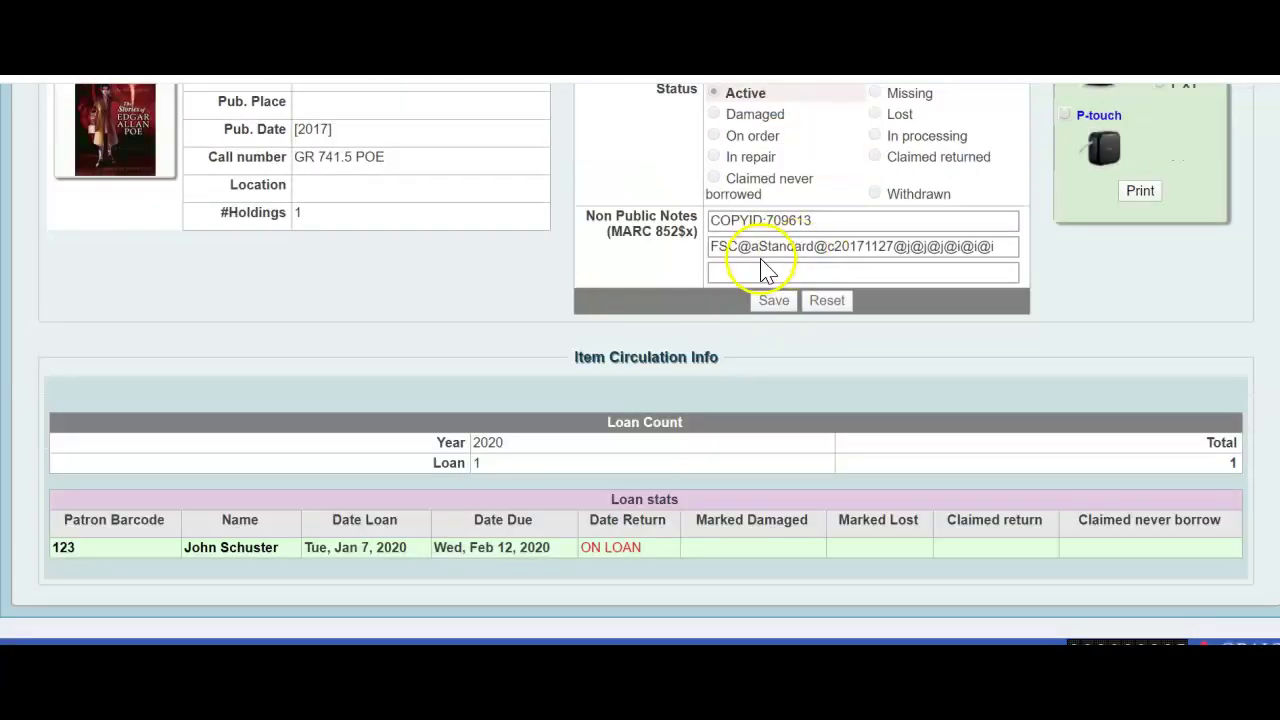
# On the borrower's Loan List, tick The stories of Edgar Allan Poe loan
pyautogui.scroll(4, 766, 274)
pyautogui.scroll(2, 686, 240)
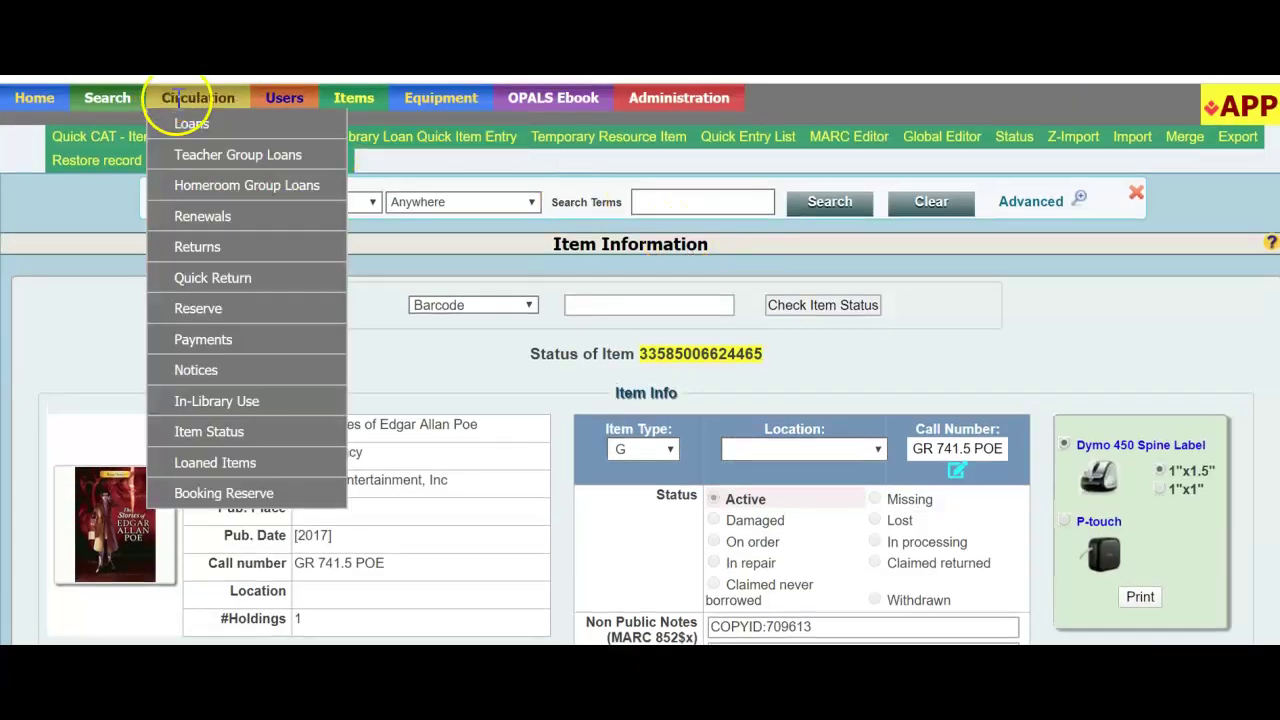
pyautogui.scroll(2, 185, 128)
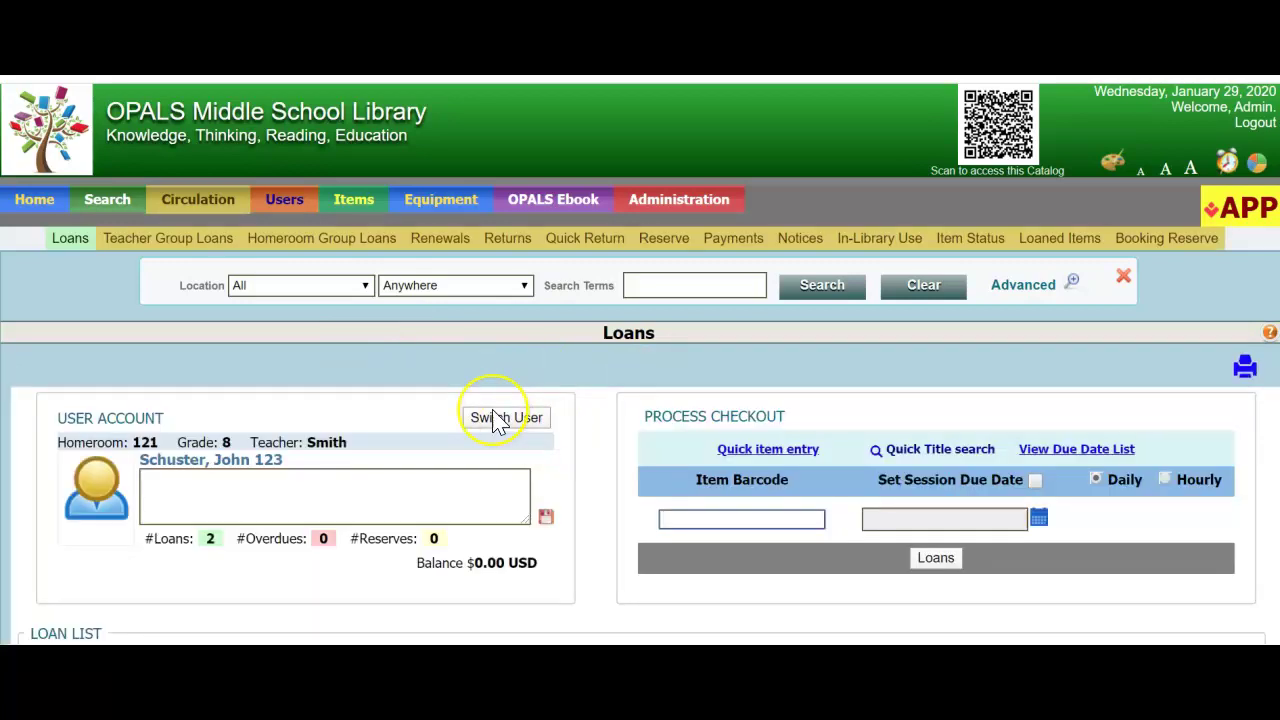
pyautogui.scroll(-3, 490, 415)
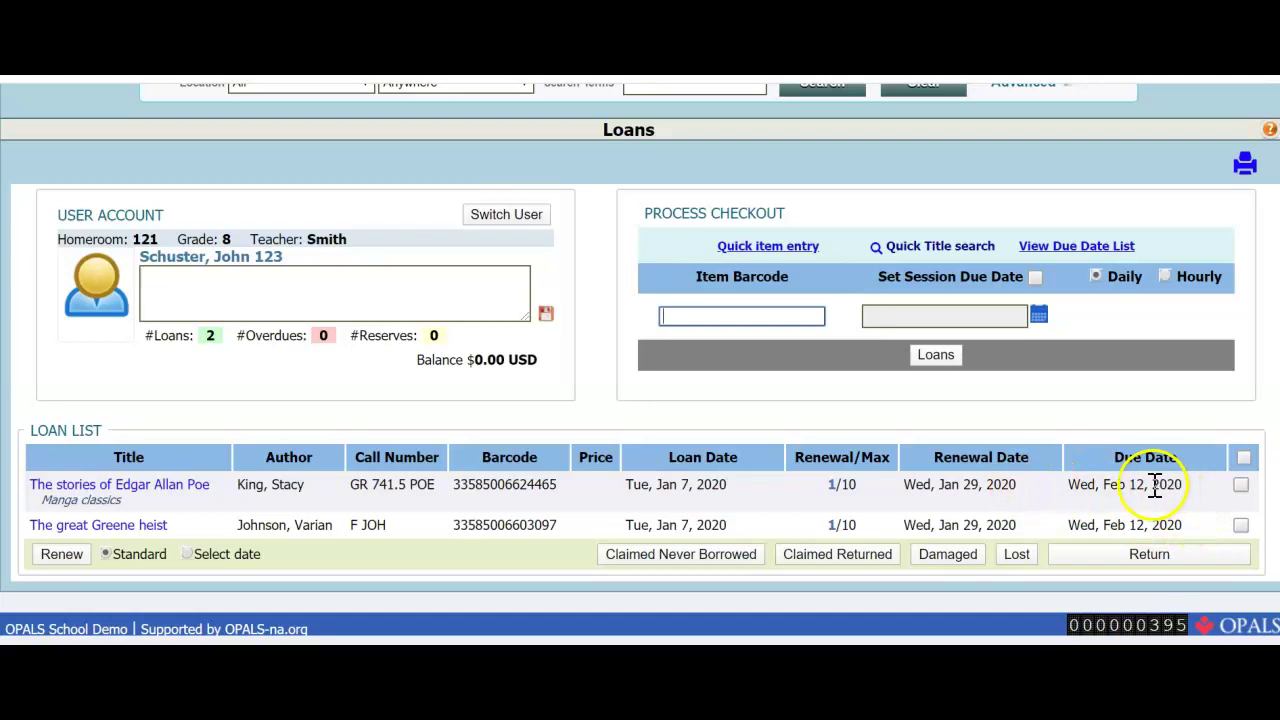
pyautogui.click(1241, 486)
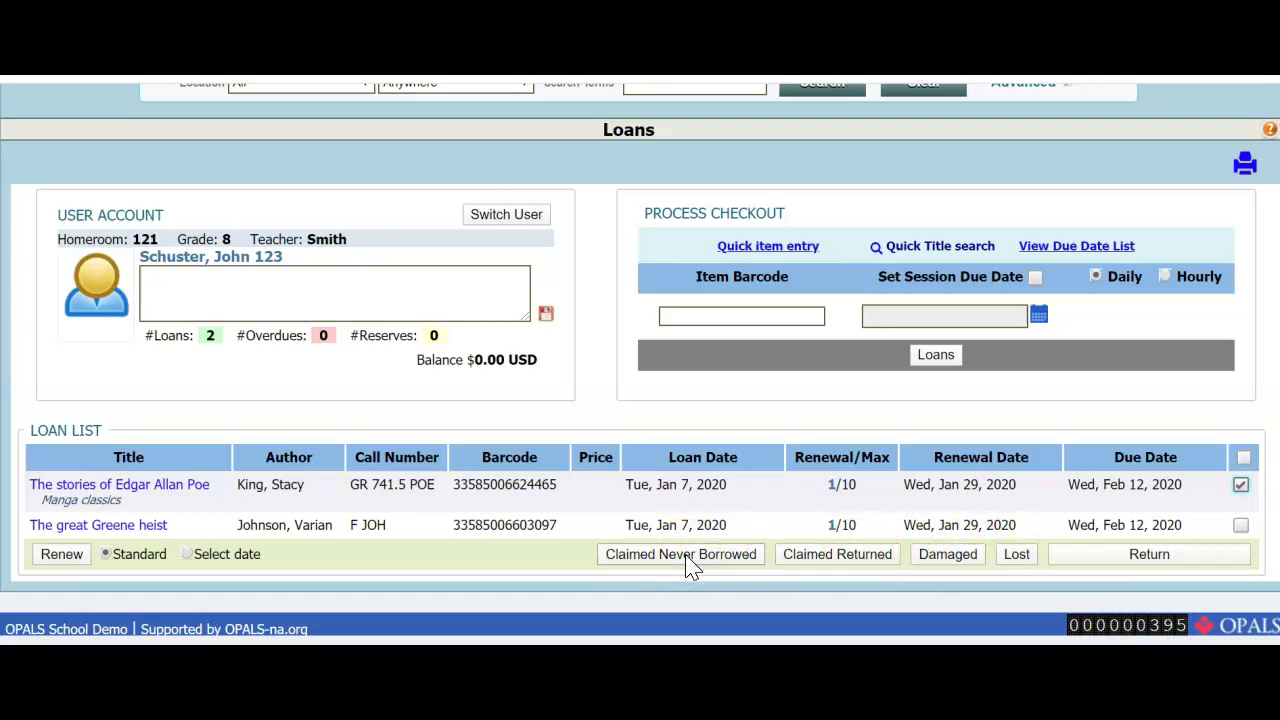
# Return The stories of Edgar Allan Poe as Damaged with a 20 charge rate and save
pyautogui.click(955, 561)
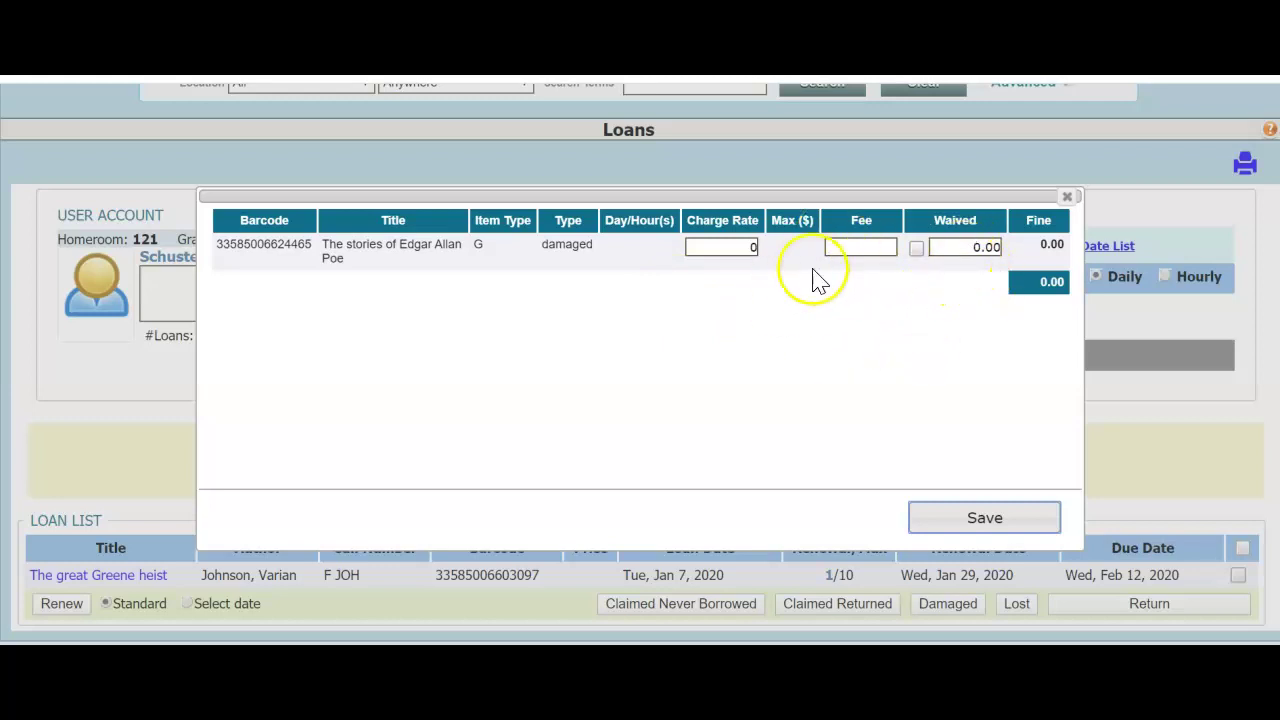
pyautogui.moveTo(714, 251); pyautogui.dragTo(771, 249)
pyautogui.write('20')
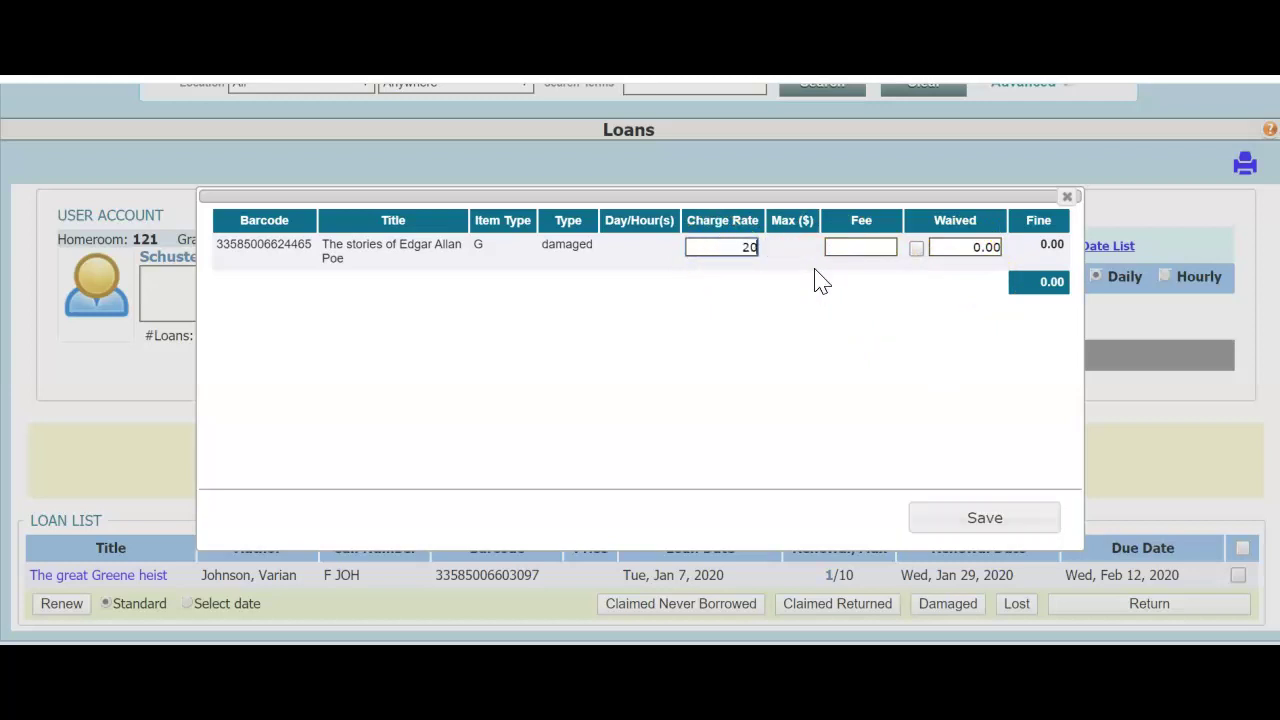
pyautogui.click(857, 277)
pyautogui.click(970, 522)
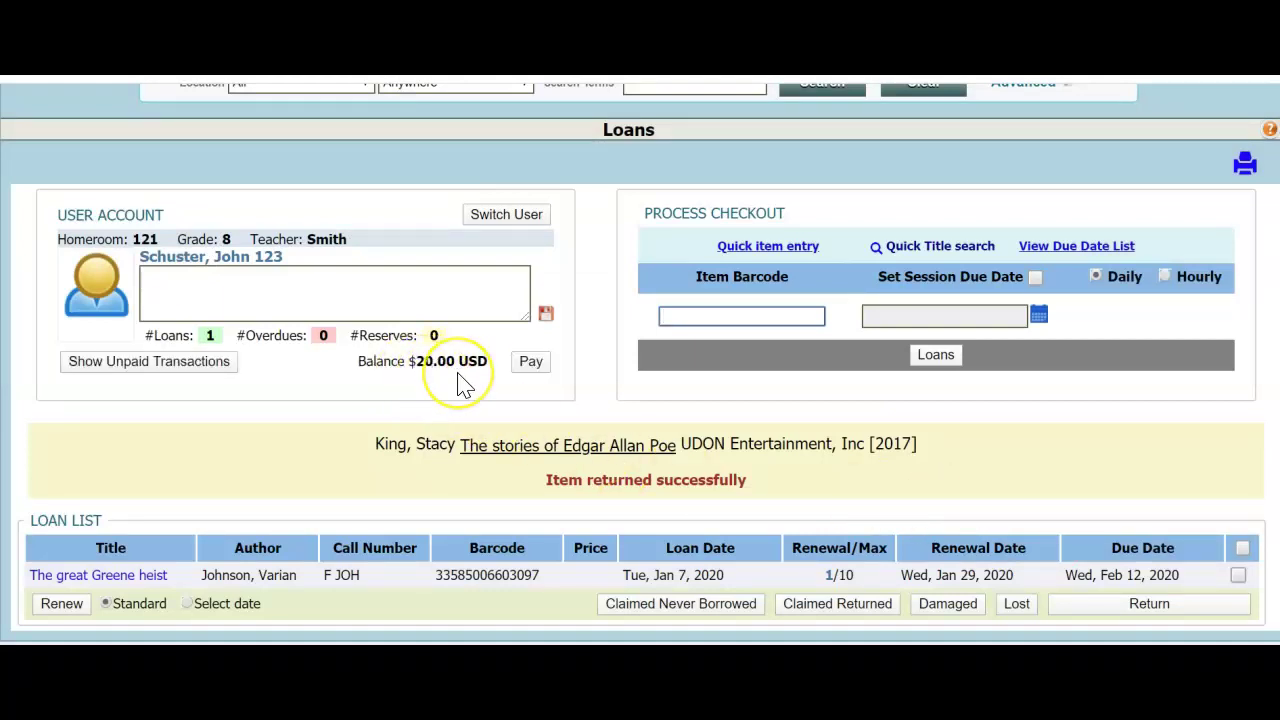
# Scroll the patron's Loans page back up to the top menu bar
pyautogui.scroll(-2, 345, 560)
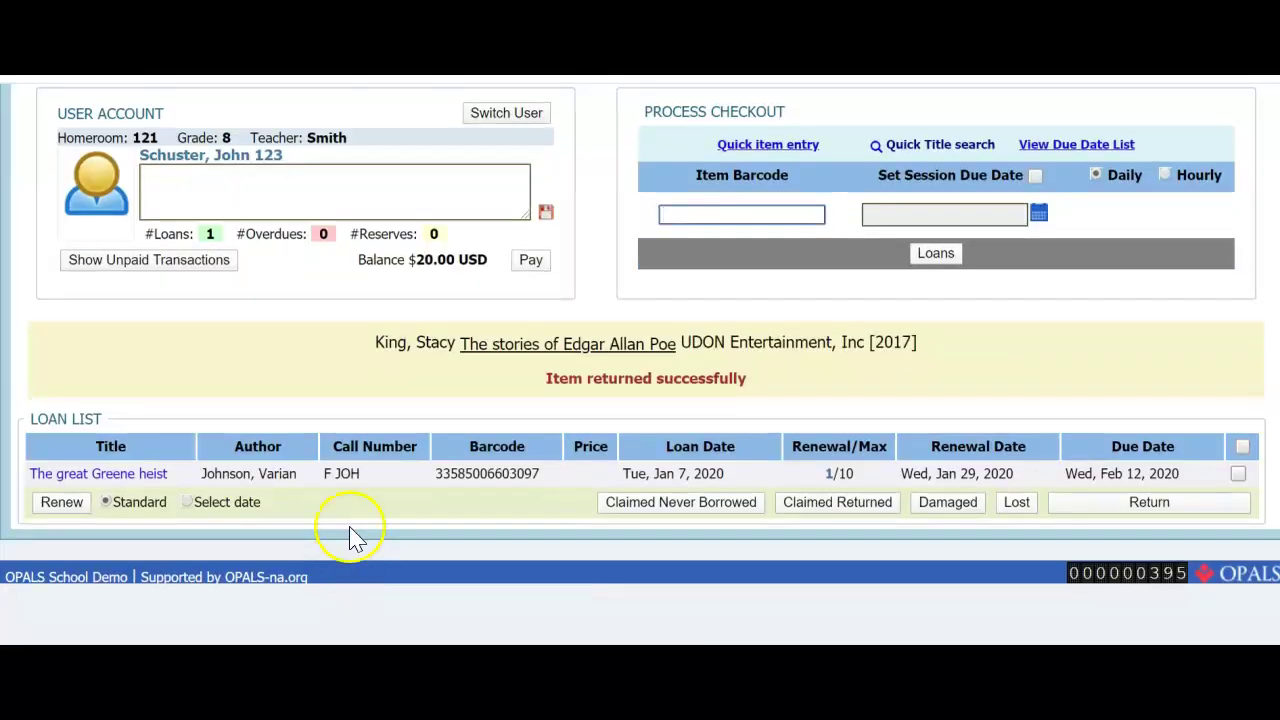
pyautogui.scroll(4, 400, 500)
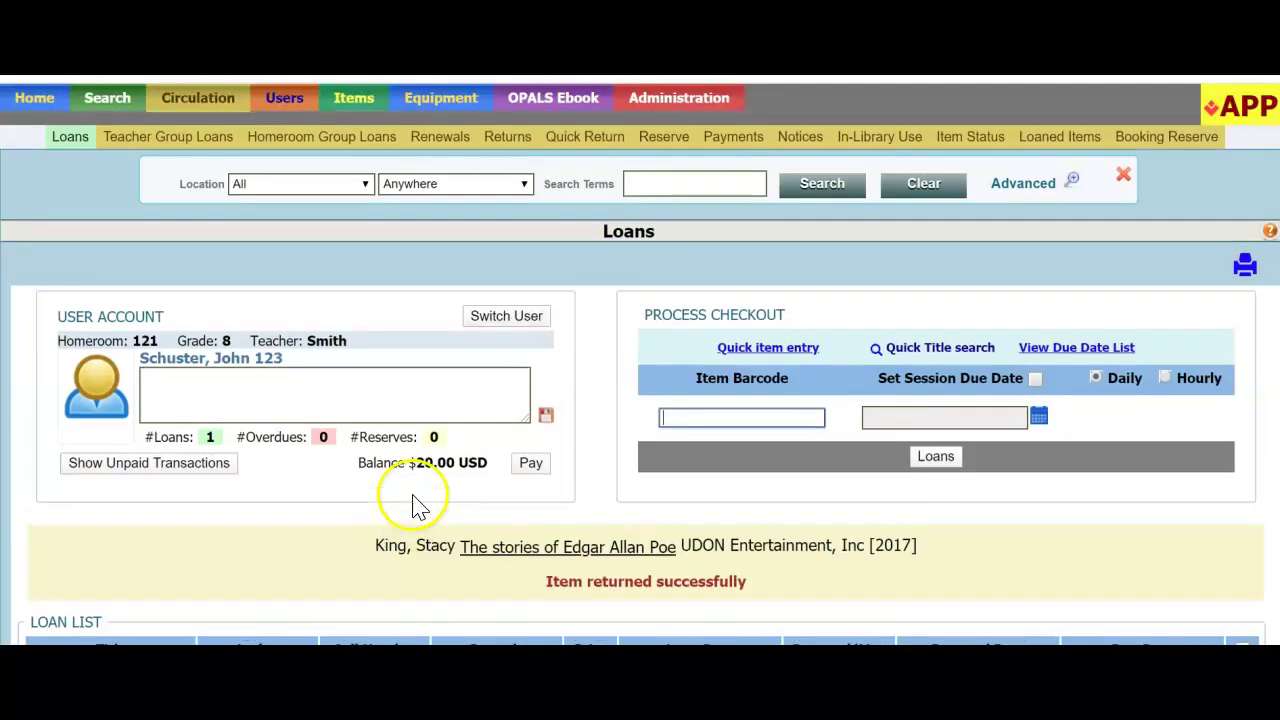
pyautogui.click(351, 98)
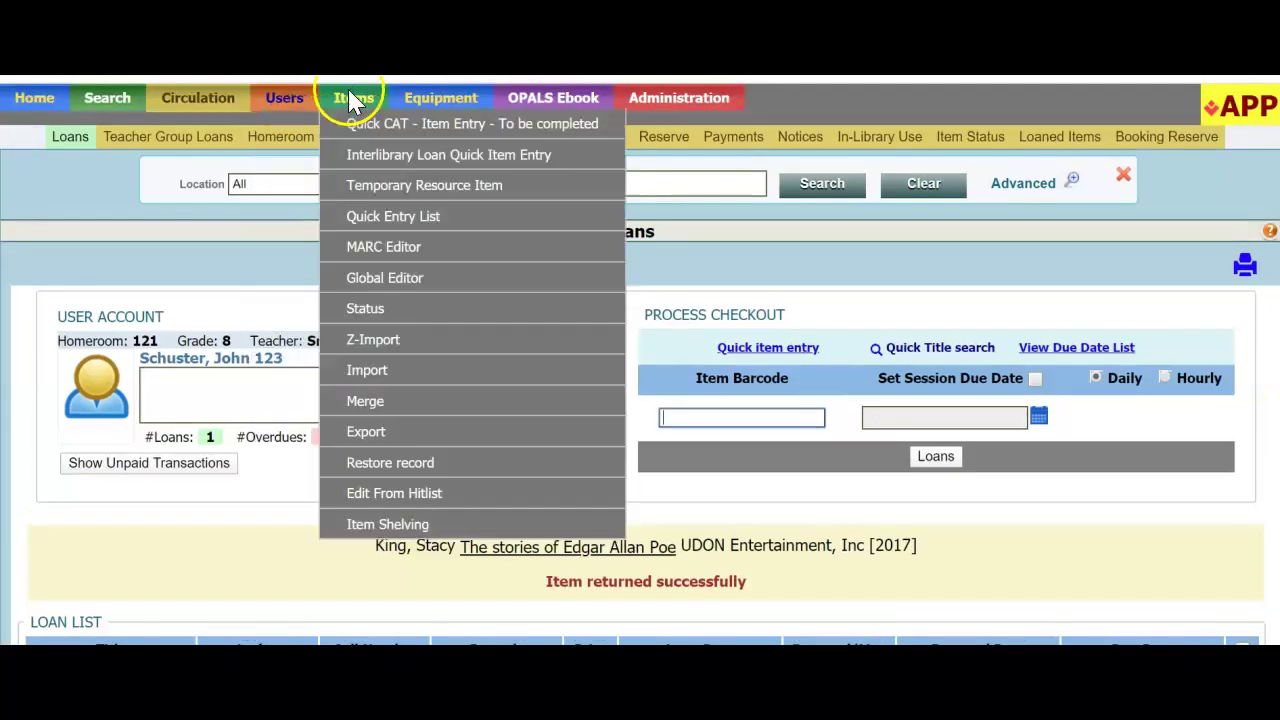
pyautogui.click(366, 309)
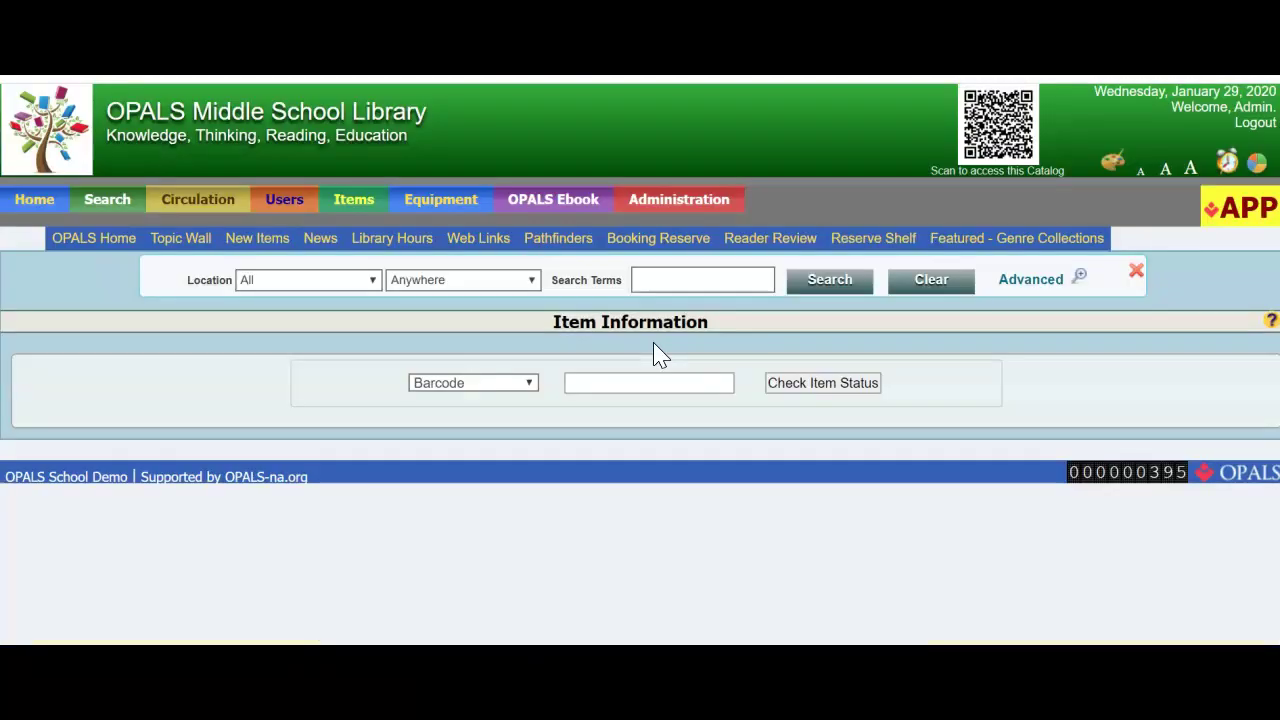
pyautogui.click(595, 407)
pyautogui.rightClick(595, 407)
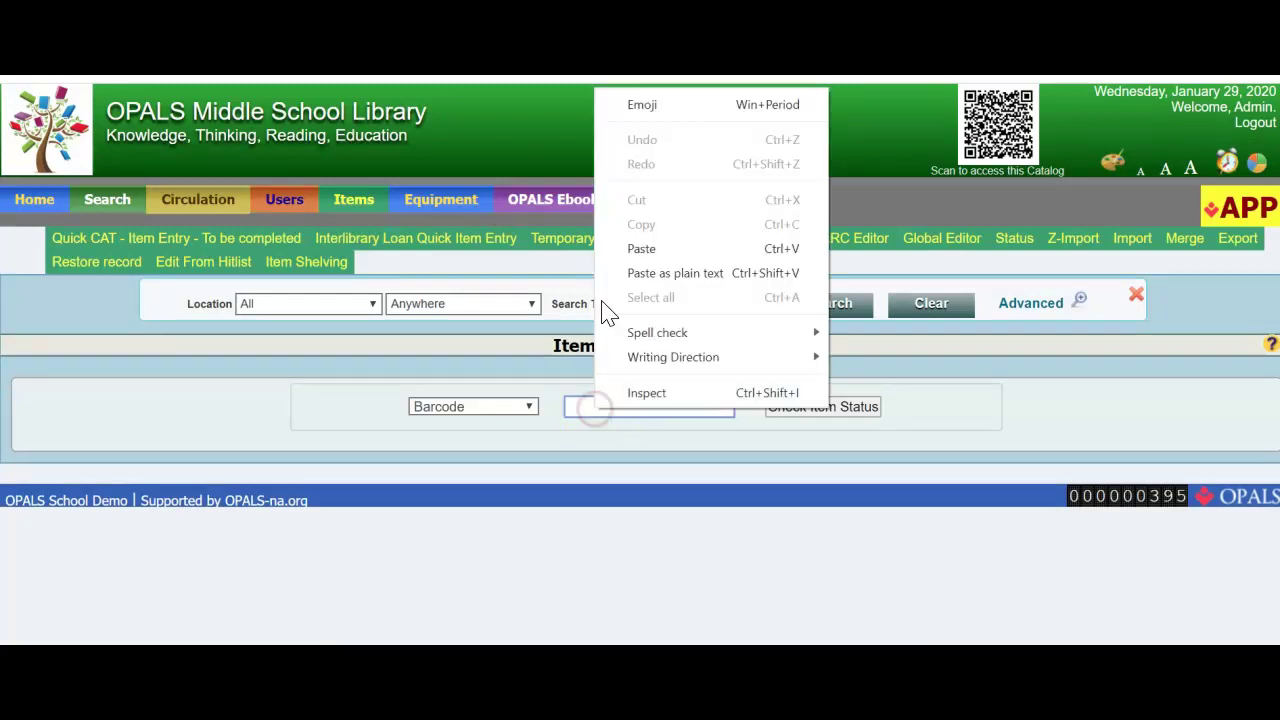
pyautogui.click(612, 251)
pyautogui.click(815, 410)
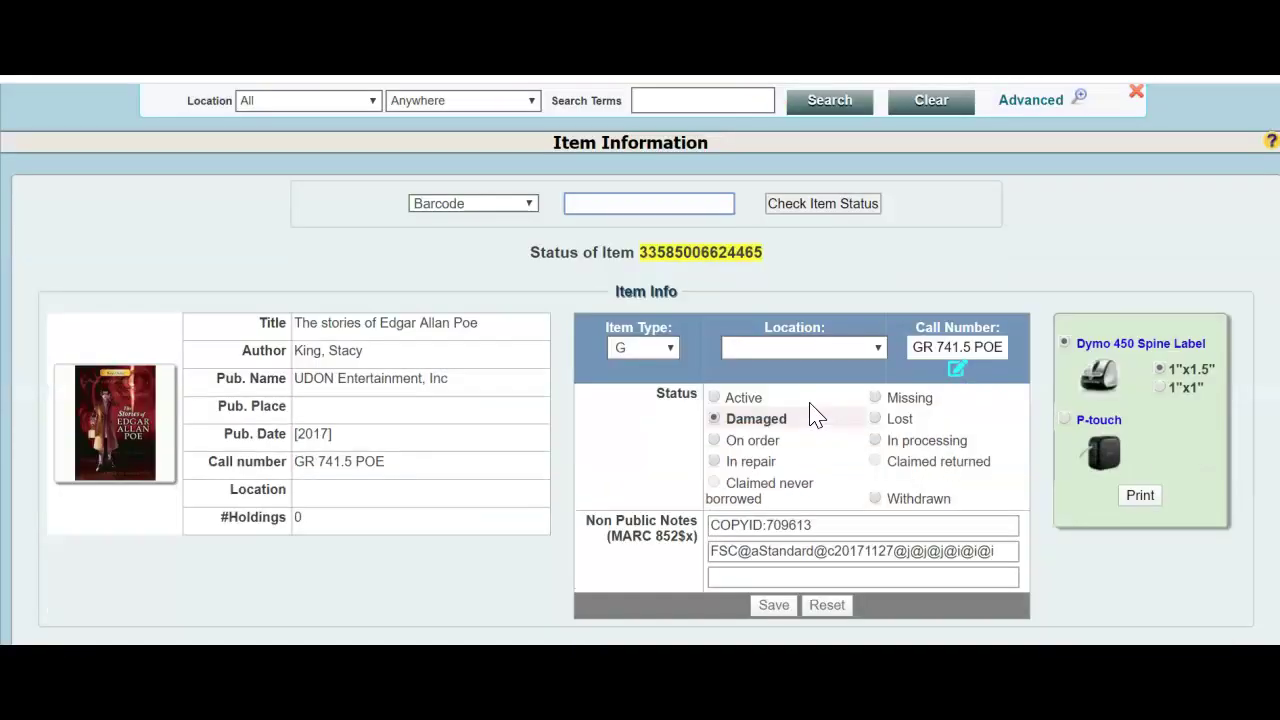
# Review Item Info and Circulation Info confirming the Poe book's Damaged status
pyautogui.scroll(-1, 817, 416)
pyautogui.click(760, 320)
pyautogui.scroll(-2, 766, 337)
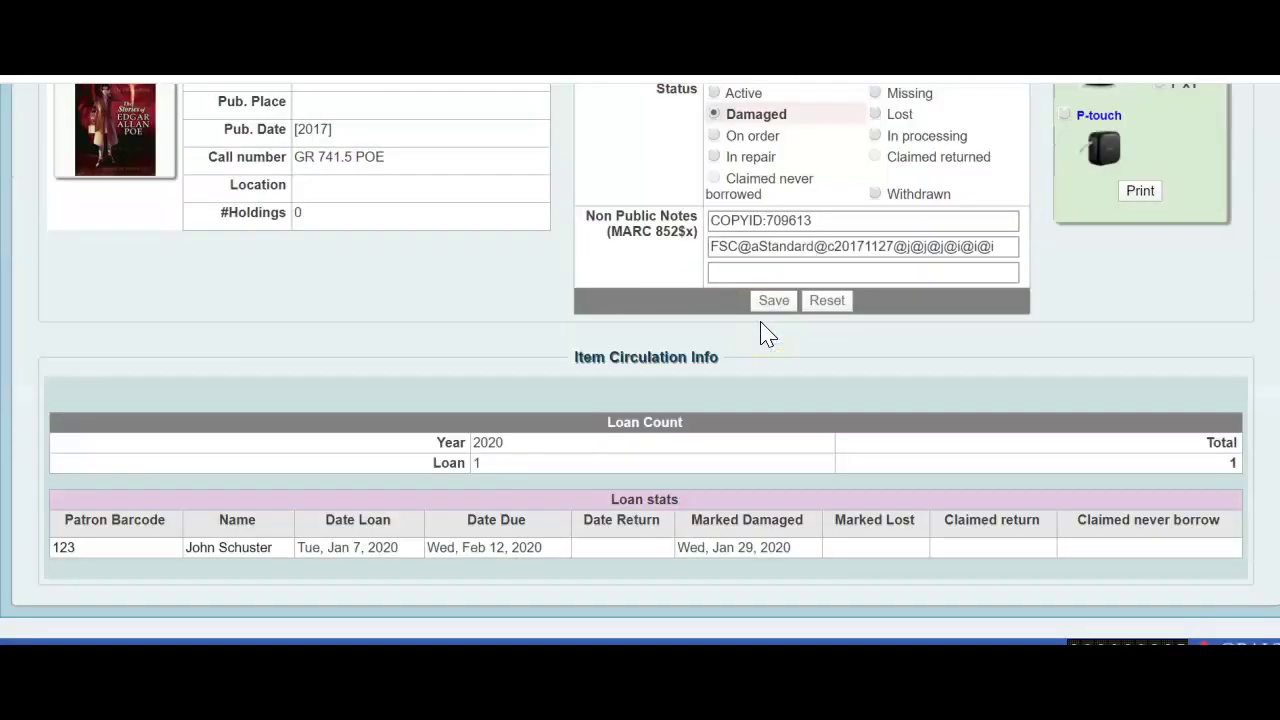
pyautogui.scroll(-1, 766, 337)
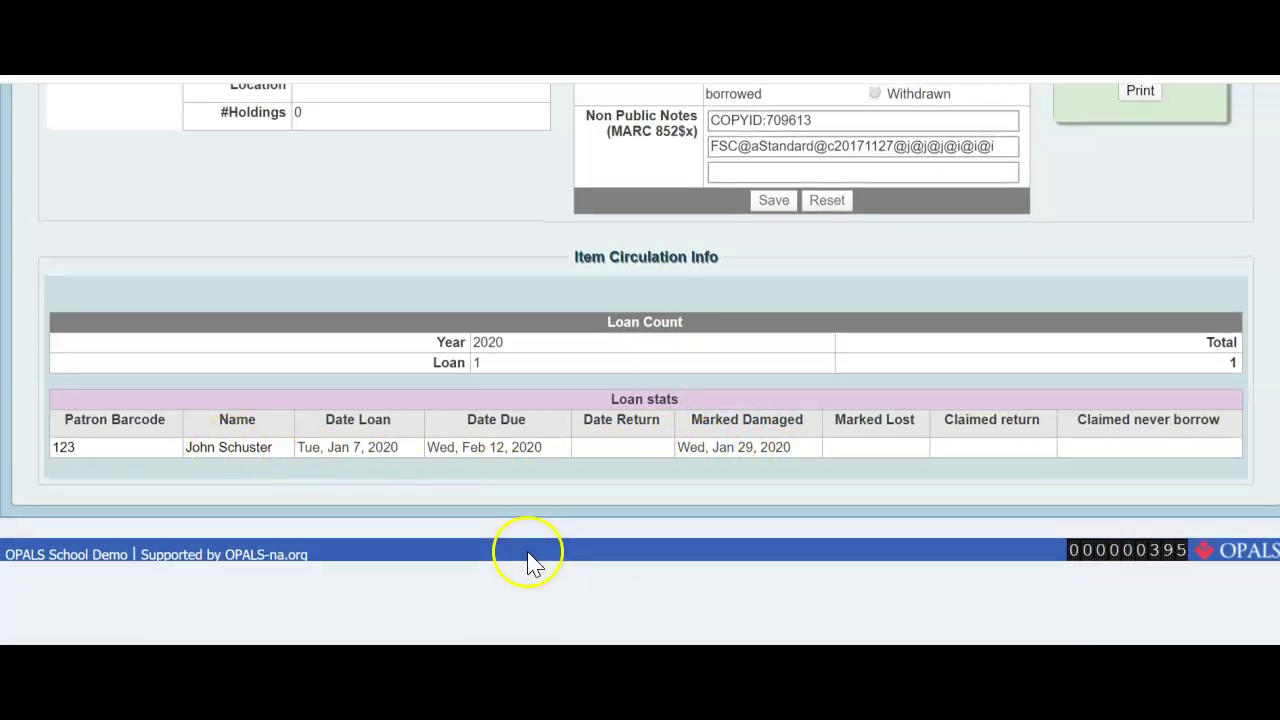
pyautogui.scroll(2, 529, 558)
pyautogui.scroll(3, 529, 550)
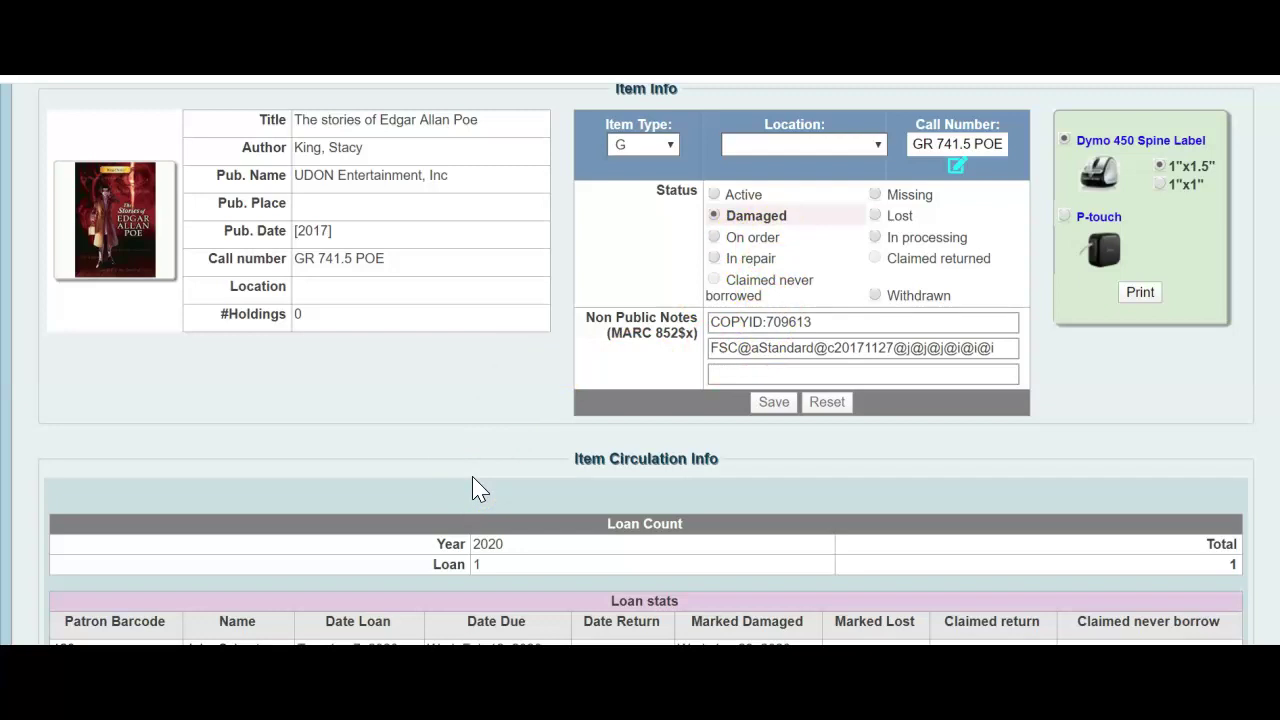
# Open the patron's Users > Information page and scroll down to the Fines table
pyautogui.scroll(5, 475, 488)
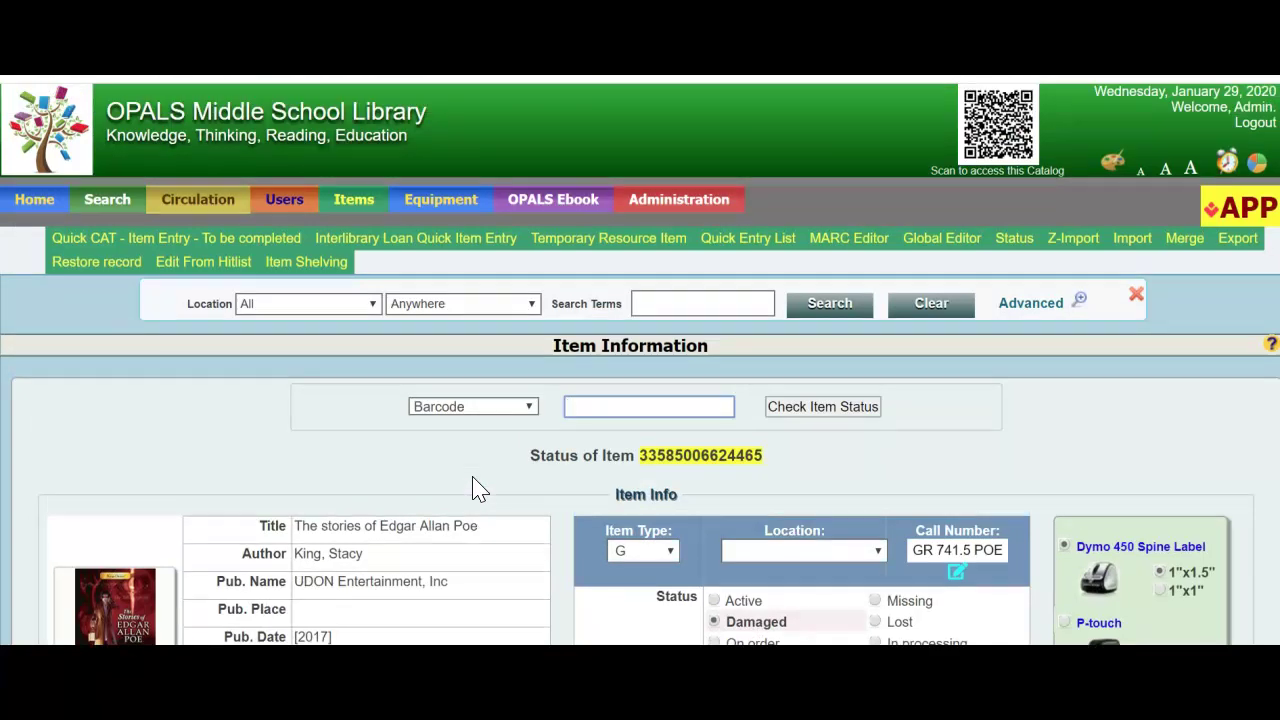
pyautogui.click(284, 199)
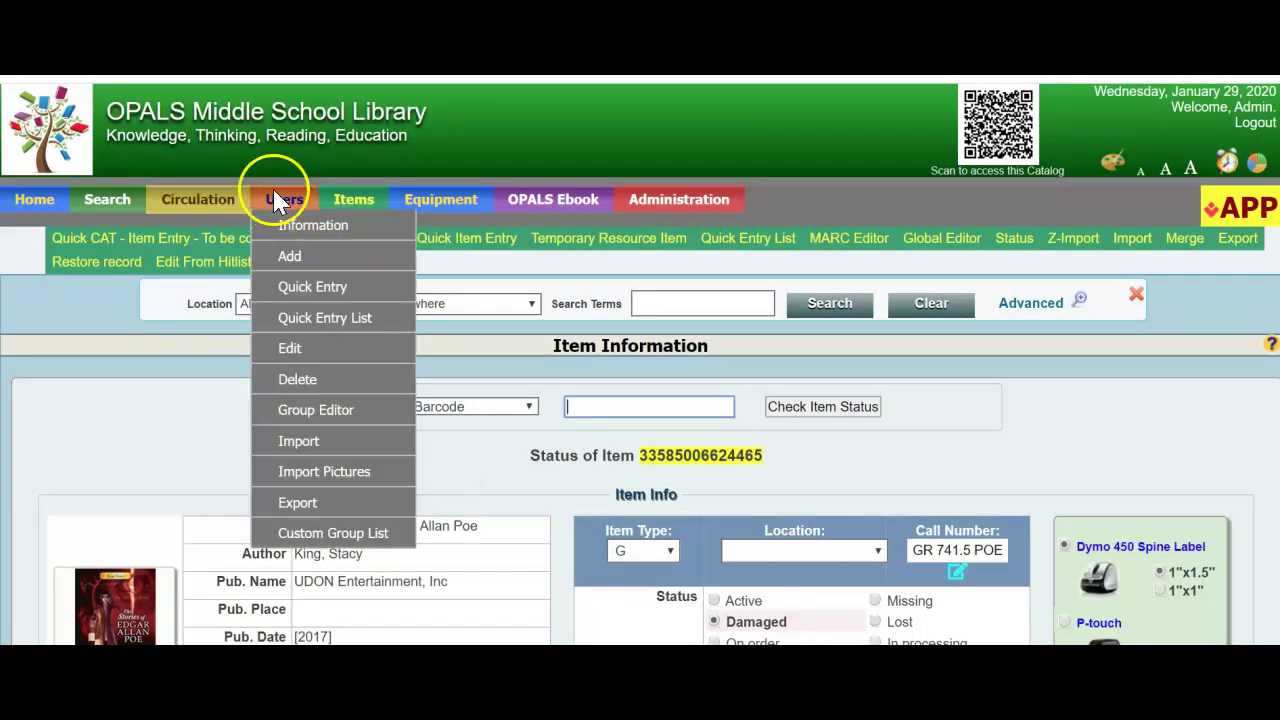
pyautogui.click(305, 227)
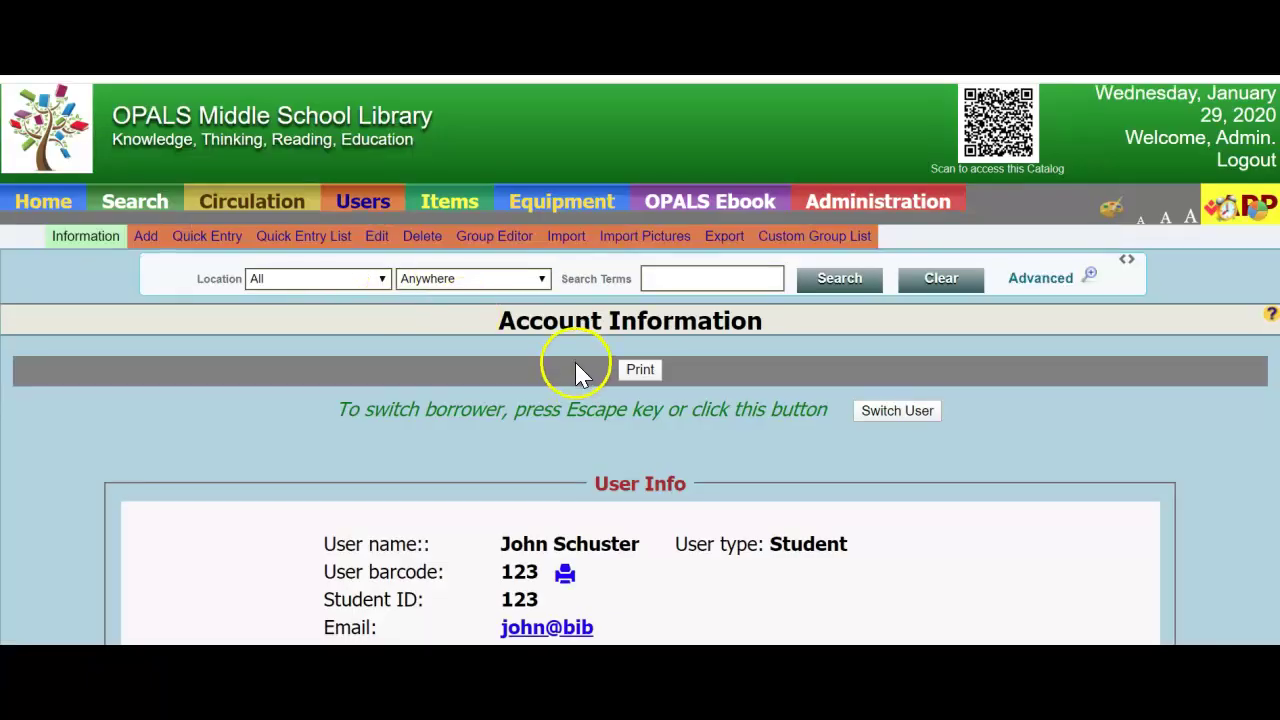
pyautogui.scroll(-3, 578, 360)
pyautogui.scroll(-2, 582, 355)
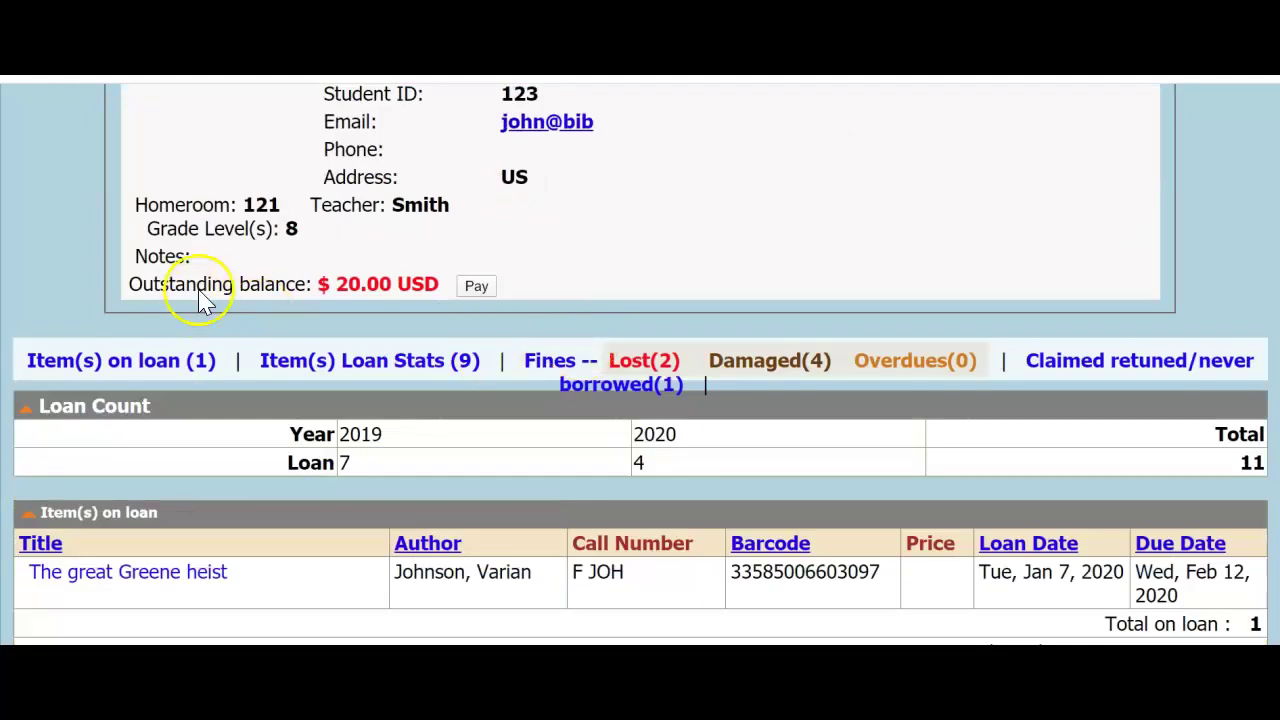
pyautogui.scroll(-2, 355, 287)
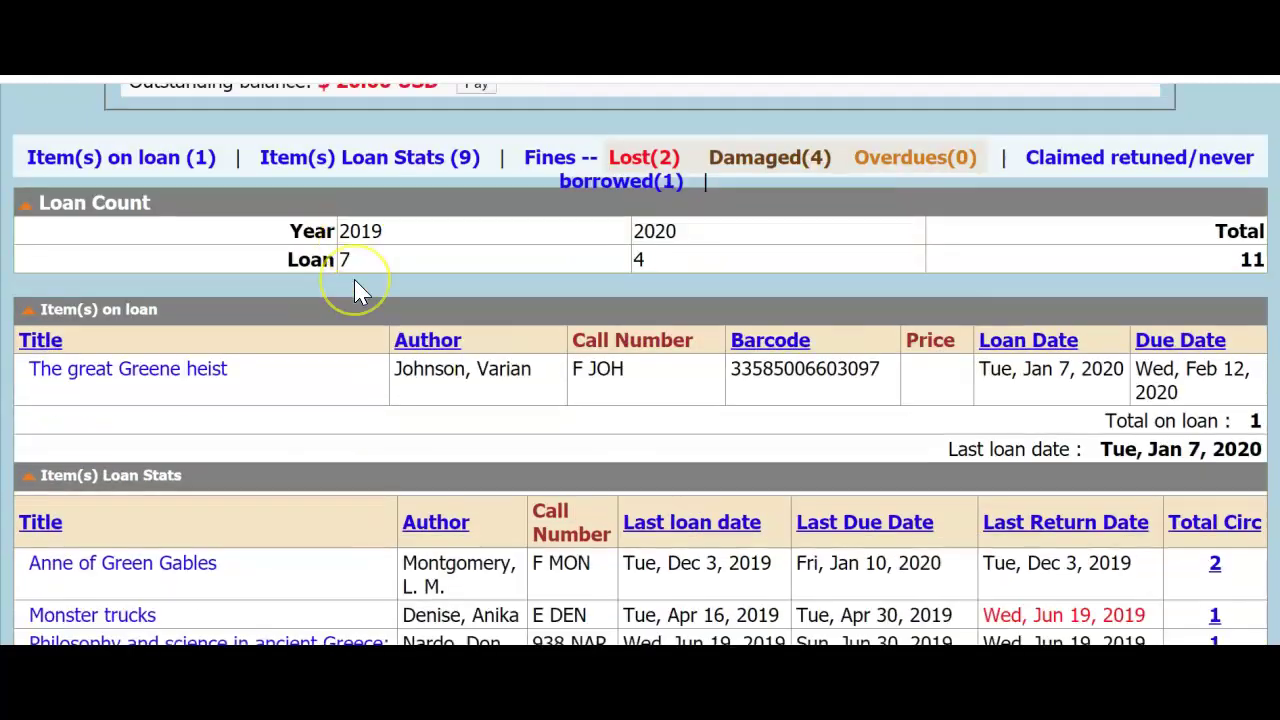
pyautogui.scroll(-2, 357, 286)
pyautogui.scroll(-3, 358, 288)
pyautogui.scroll(-3, 361, 290)
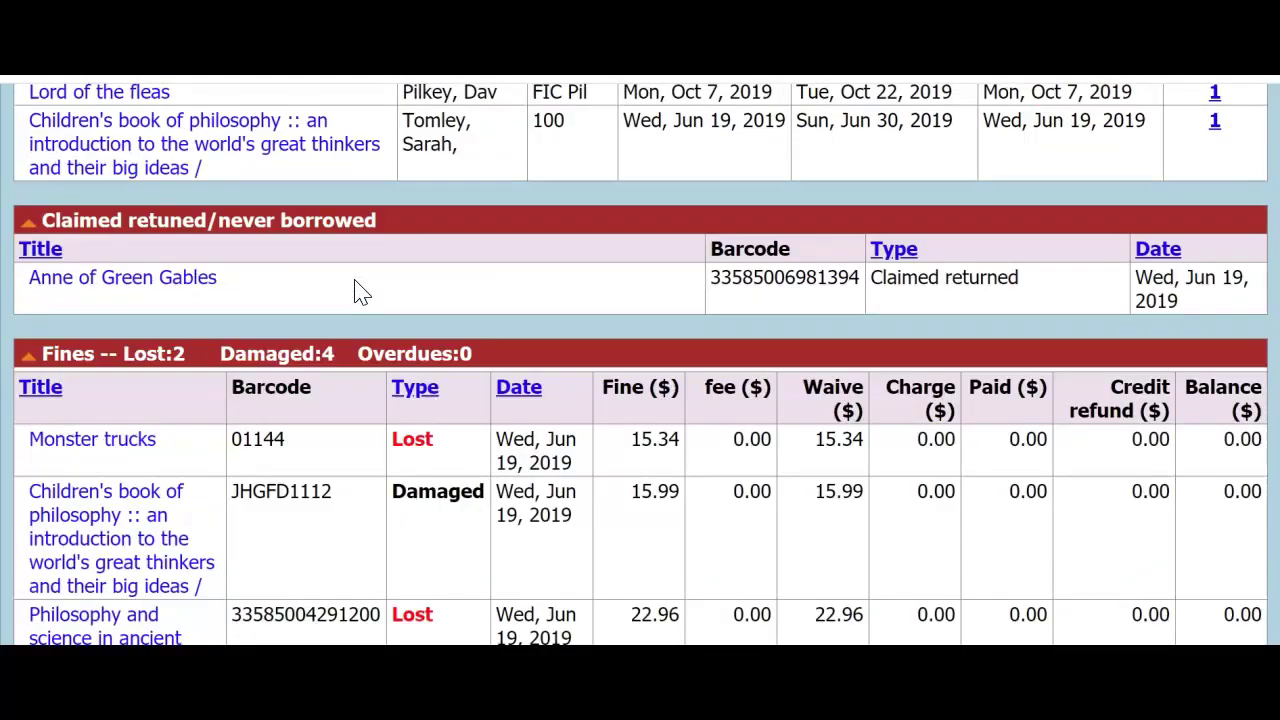
pyautogui.scroll(-2, 361, 290)
# Review the $20.00 Damaged fine and outstanding balance, then return to the top
pyautogui.click(290, 130)
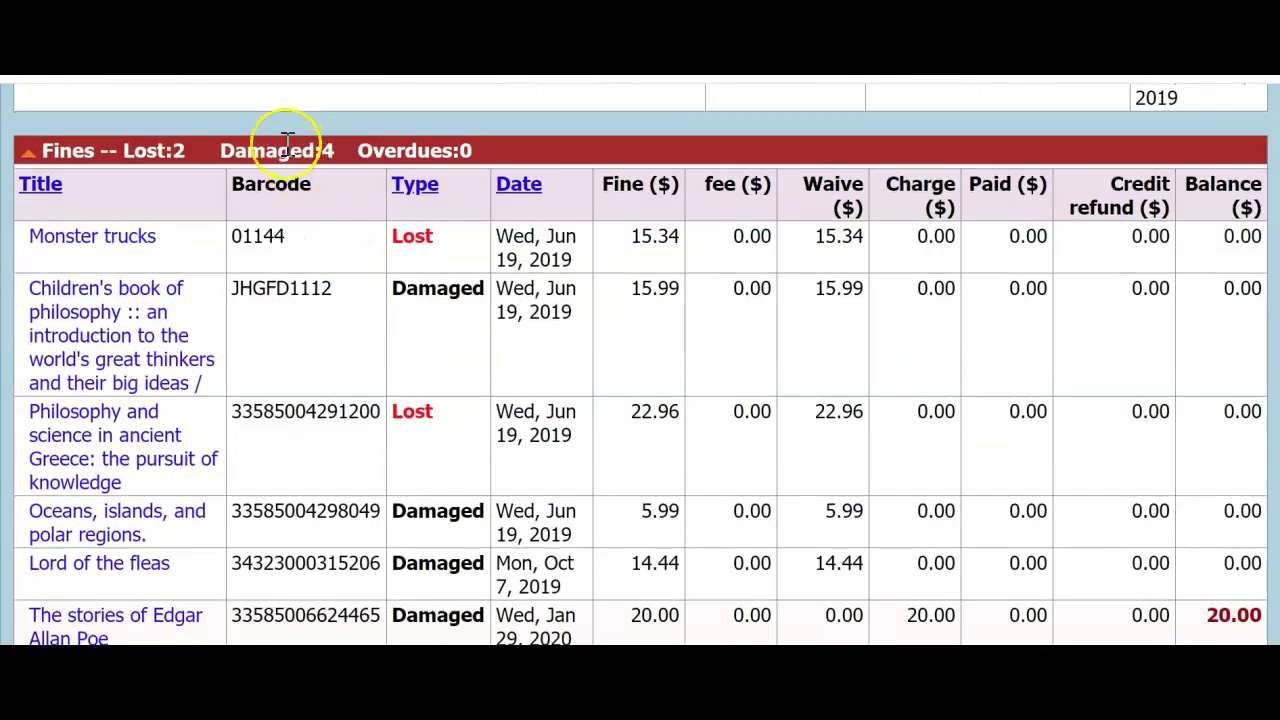
pyautogui.scroll(-2, 283, 175)
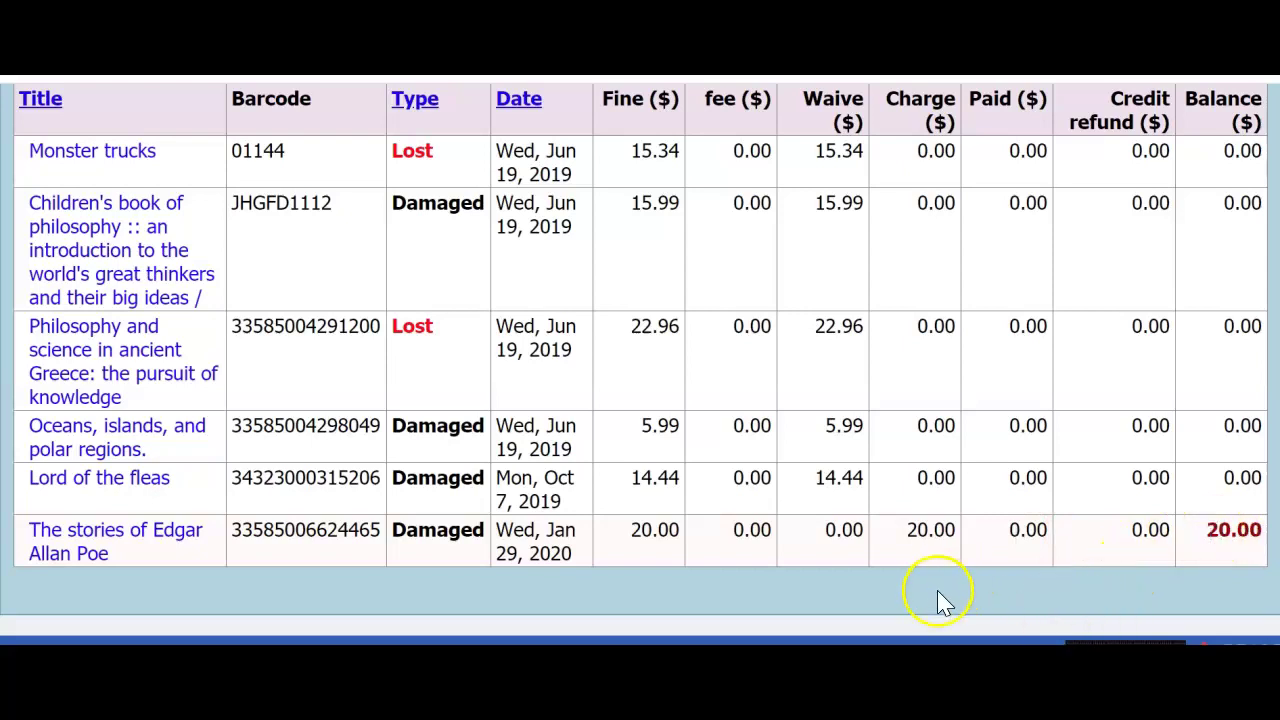
pyautogui.scroll(5, 896, 580)
pyautogui.scroll(4, 894, 586)
pyautogui.scroll(4, 894, 586)
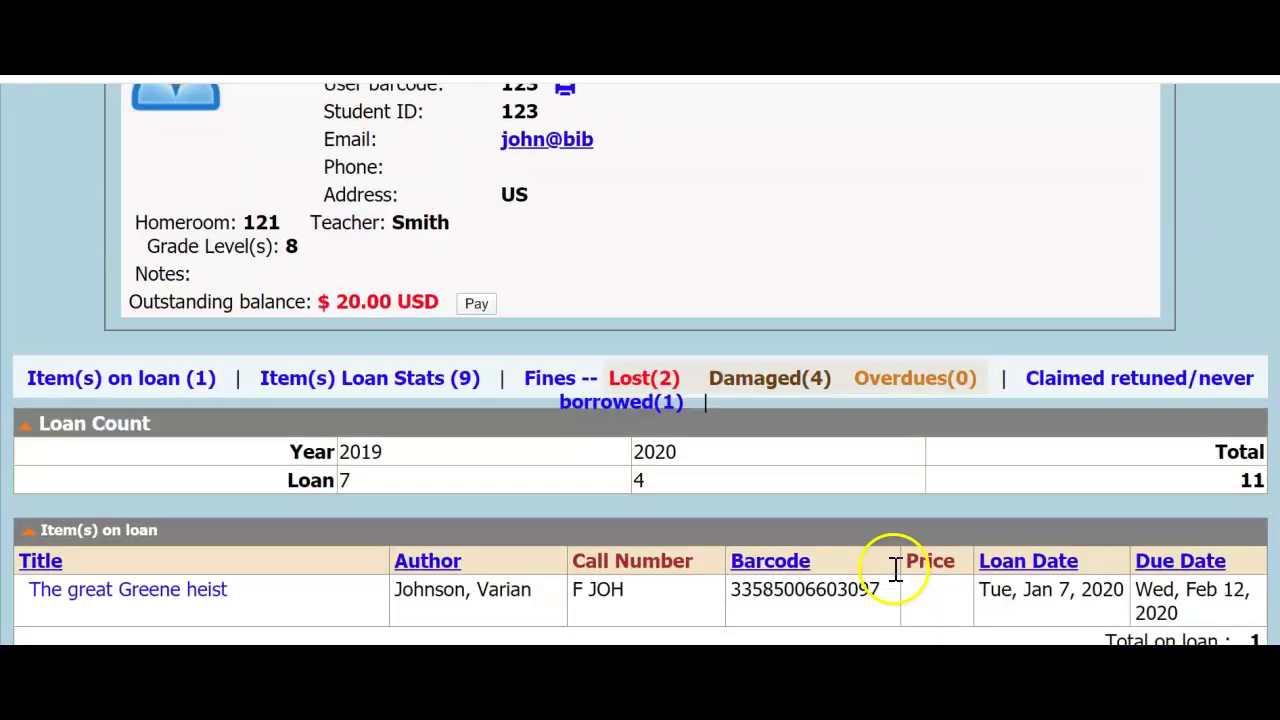
pyautogui.scroll(3, 880, 570)
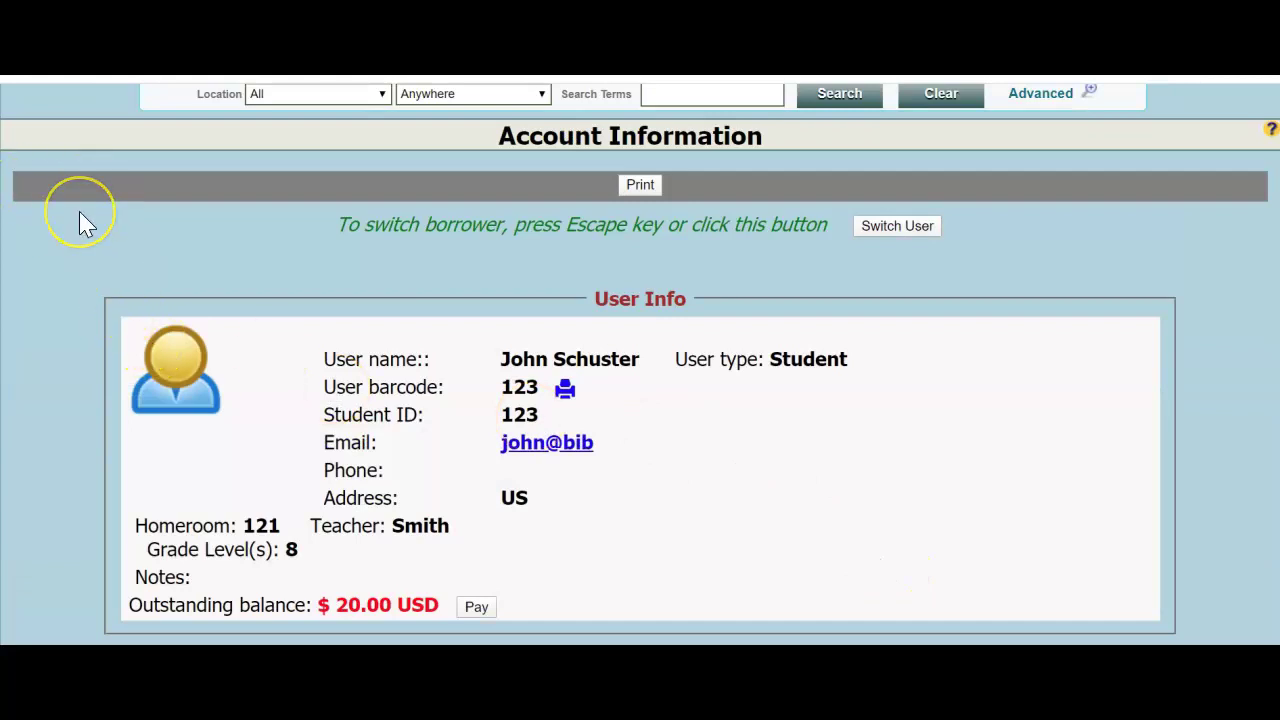